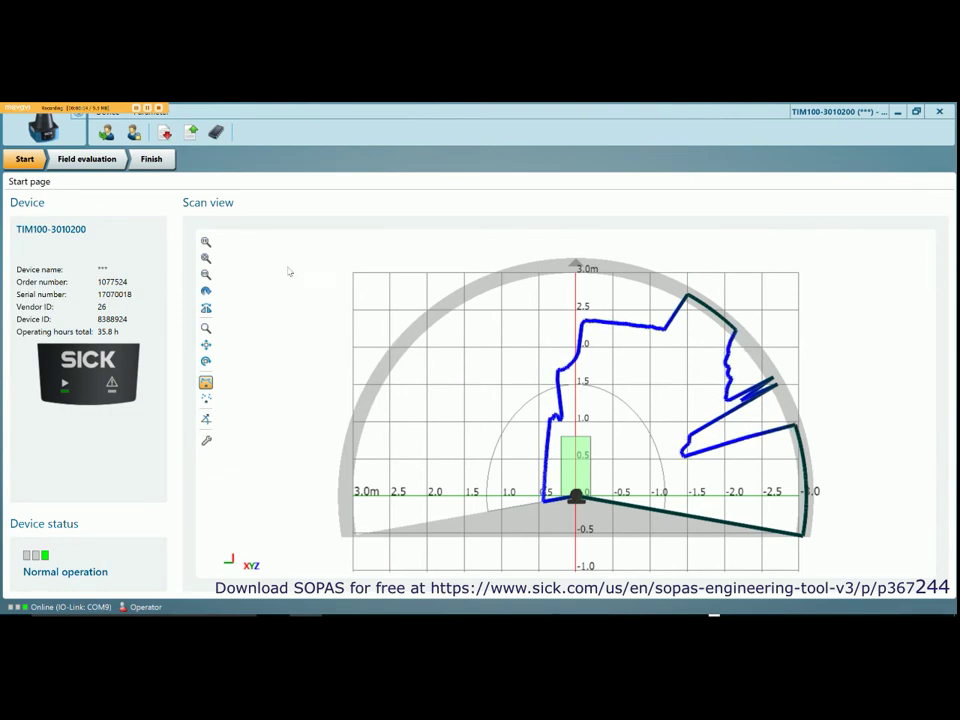
Step: Try zooming and rotating the live scan view, then restore the normal front view
click(206, 258)
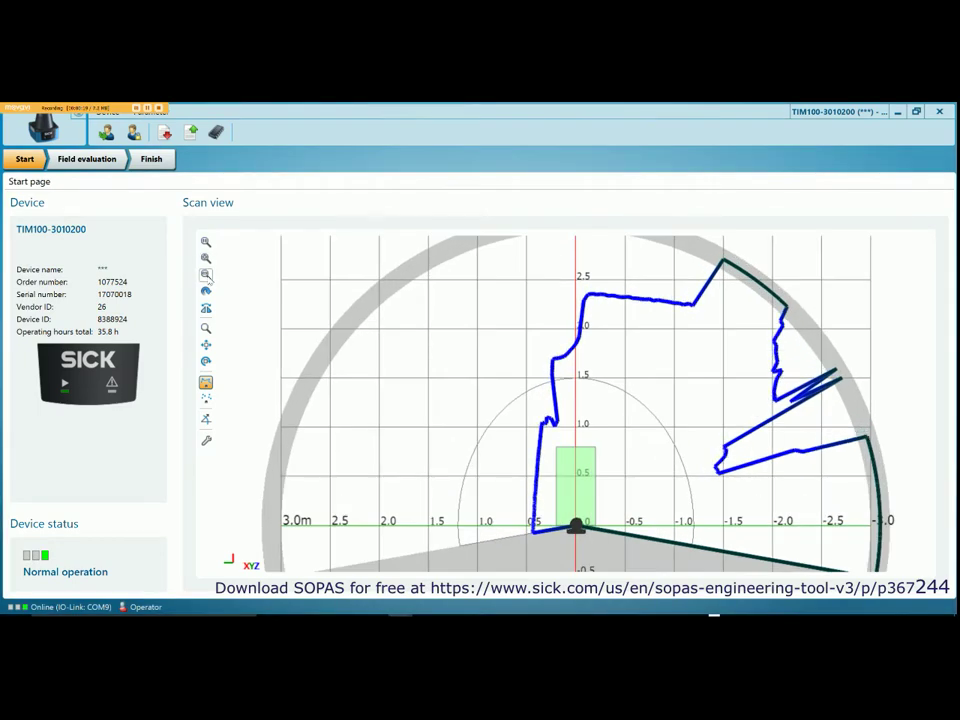
click(206, 274)
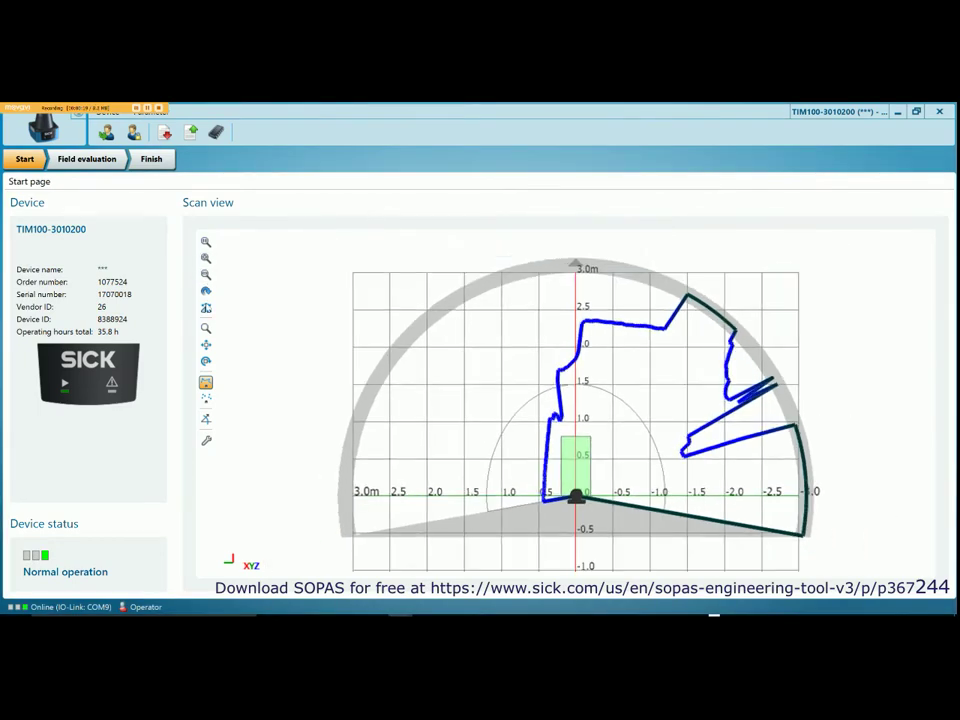
click(206, 290)
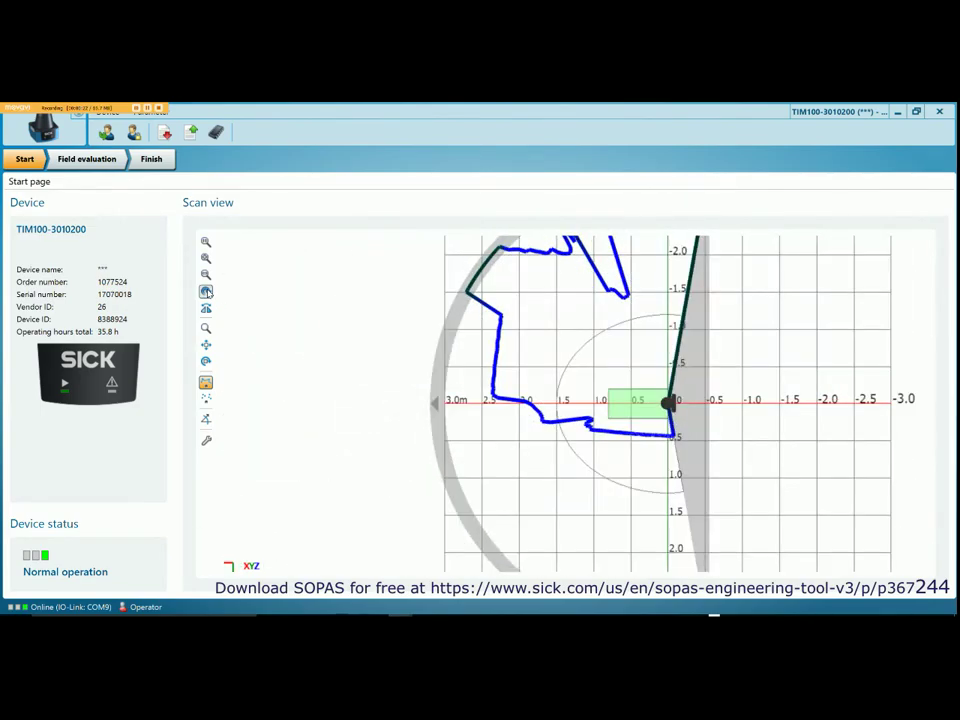
click(206, 309)
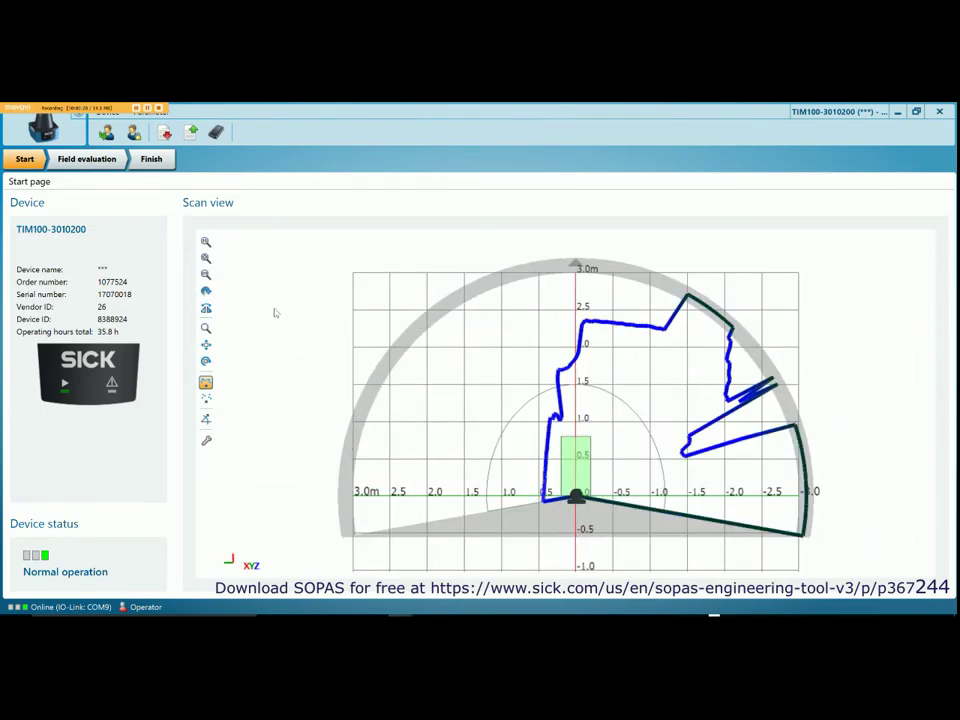
Step: On the Field evaluation page, zoom in twice and pan to the sensor's rectangular field
click(85, 162)
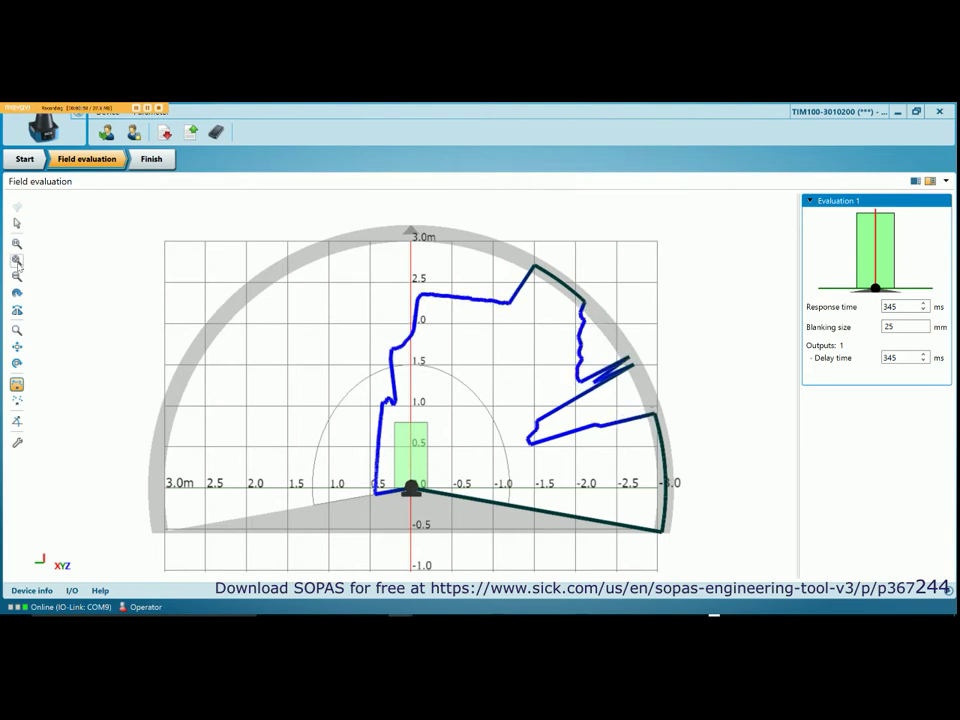
click(17, 260)
click(17, 260)
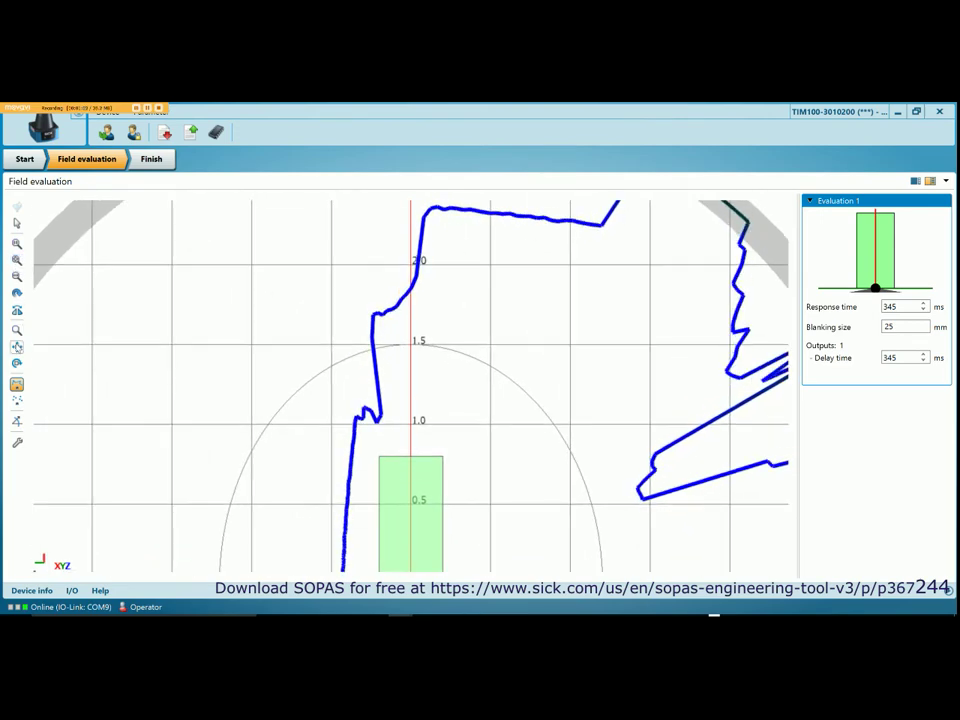
click(17, 346)
drag(180, 396, 203, 290)
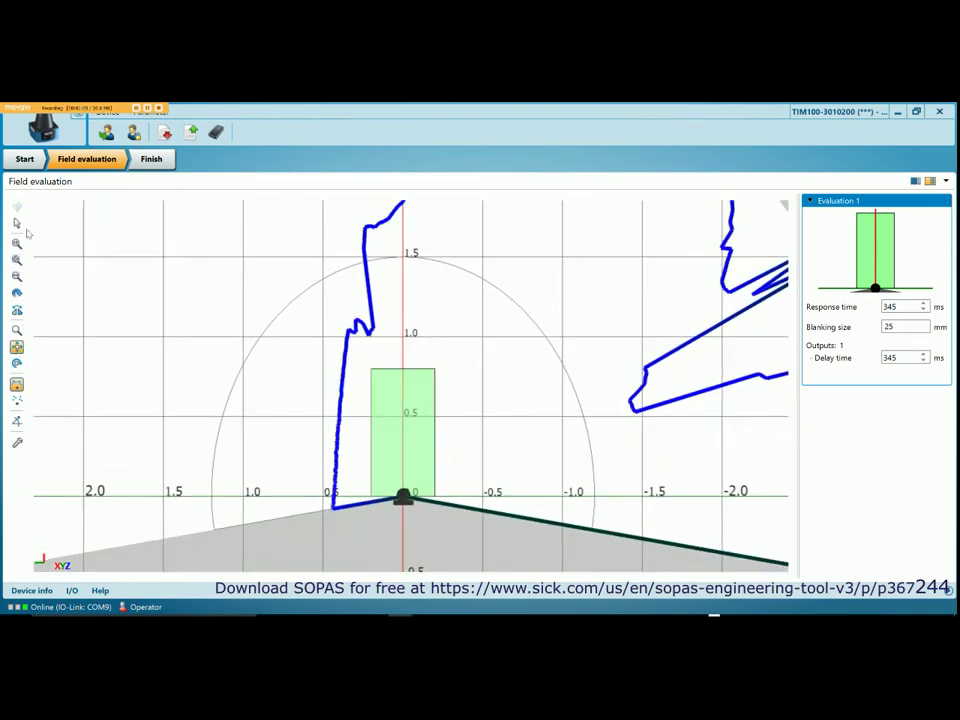
Step: Widen and shorten the rectangle and add four corners, making a polygon with 207 ms response
click(16, 225)
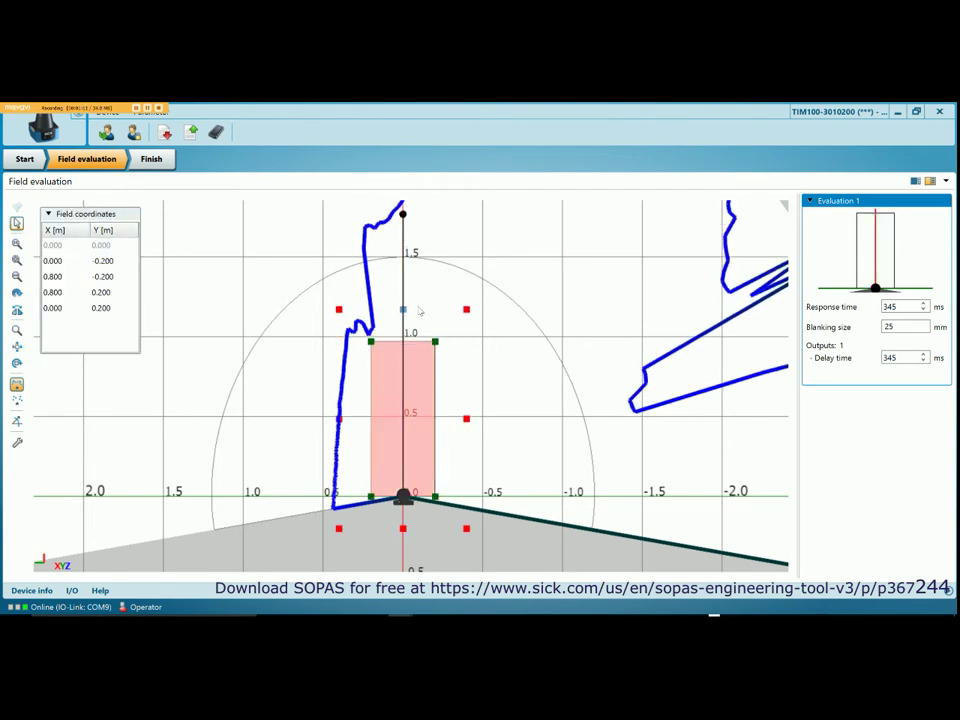
drag(415, 345, 415, 349)
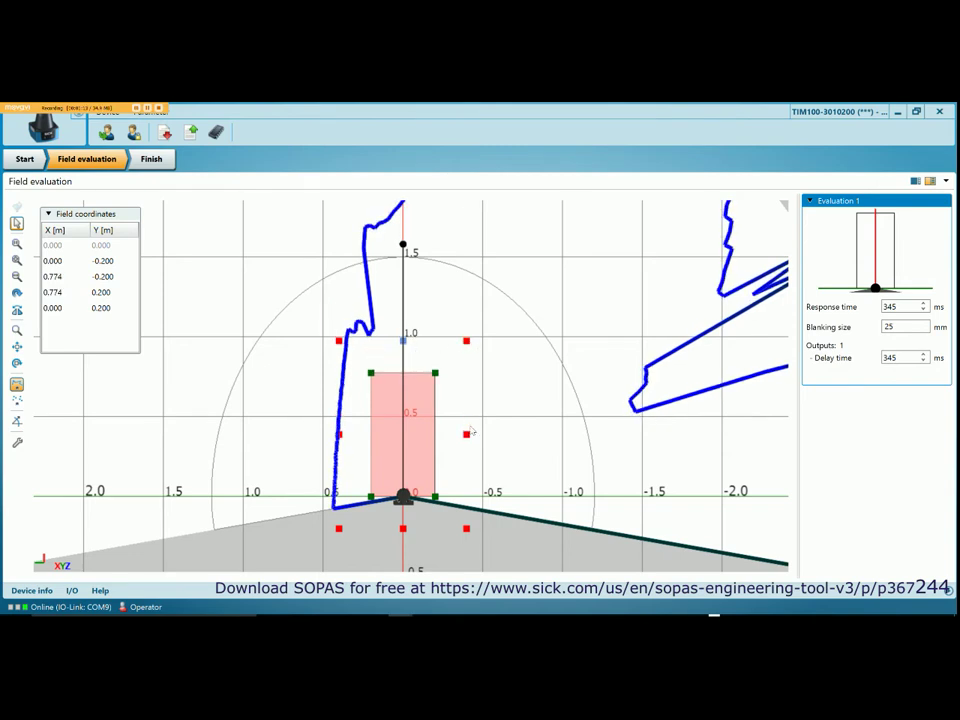
drag(468, 436, 491, 434)
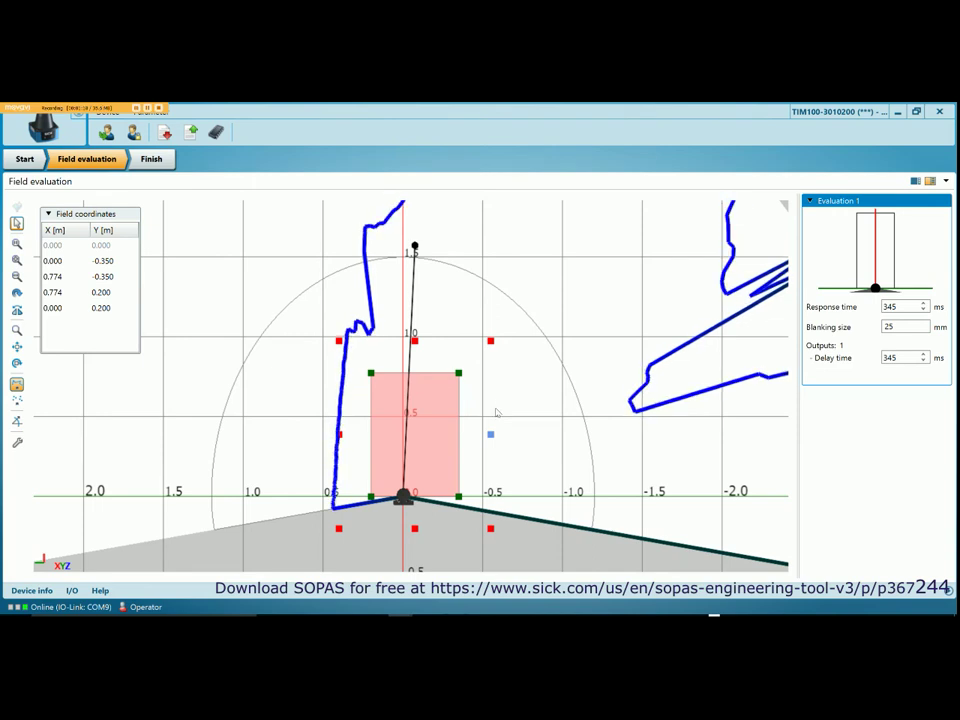
click(496, 409)
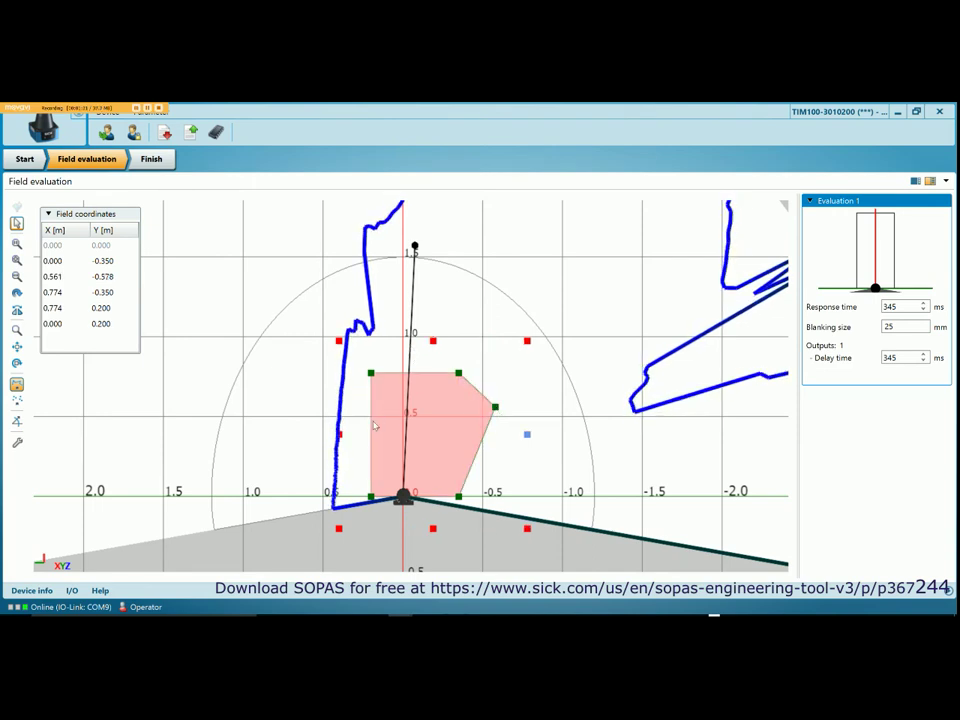
drag(365, 420, 387, 431)
drag(408, 373, 408, 346)
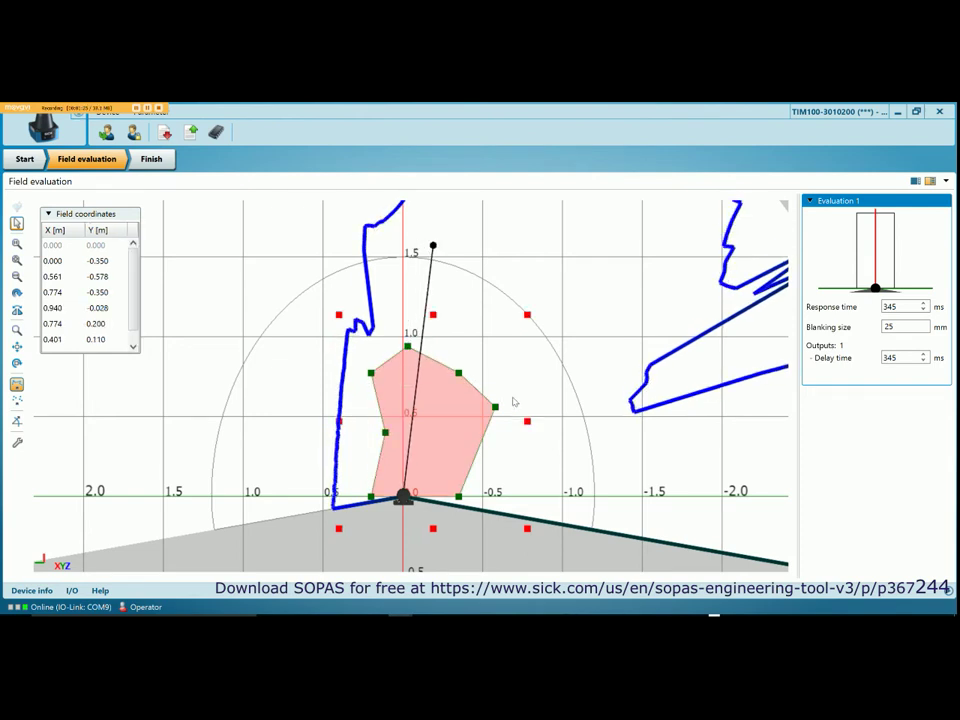
click(500, 466)
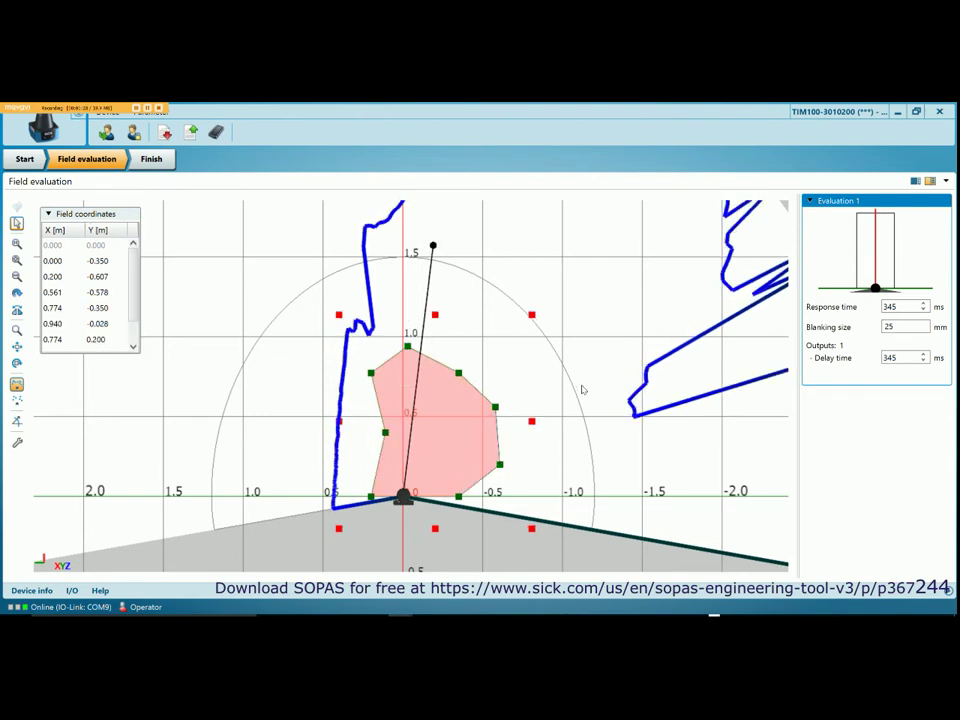
click(215, 233)
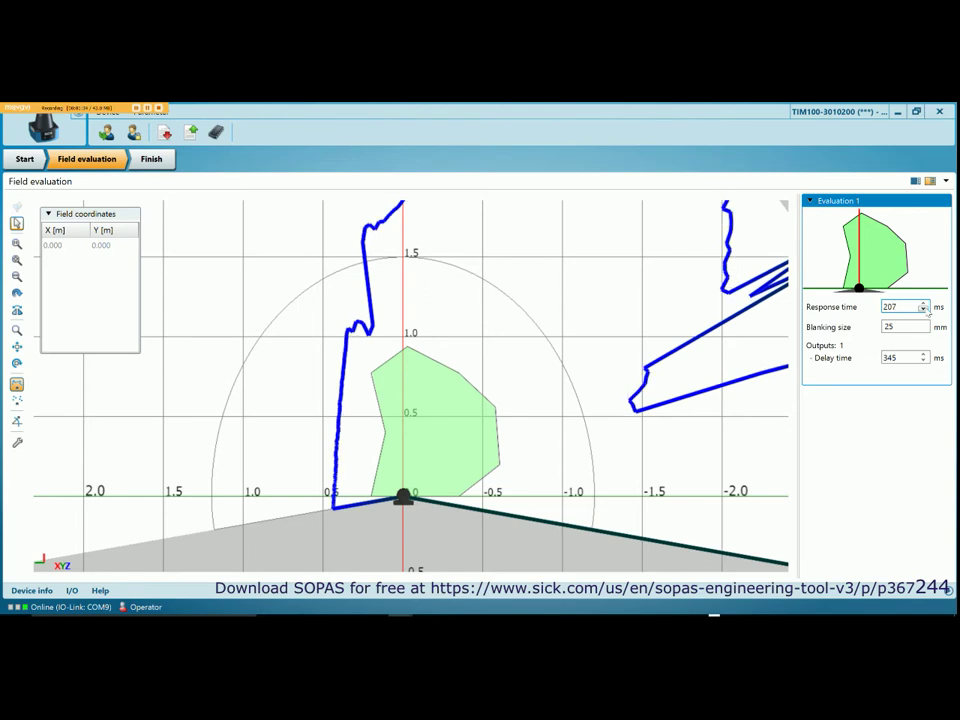
Step: Lower Evaluation 1's response time to 69 ms with the spinner down arrow
click(923, 309)
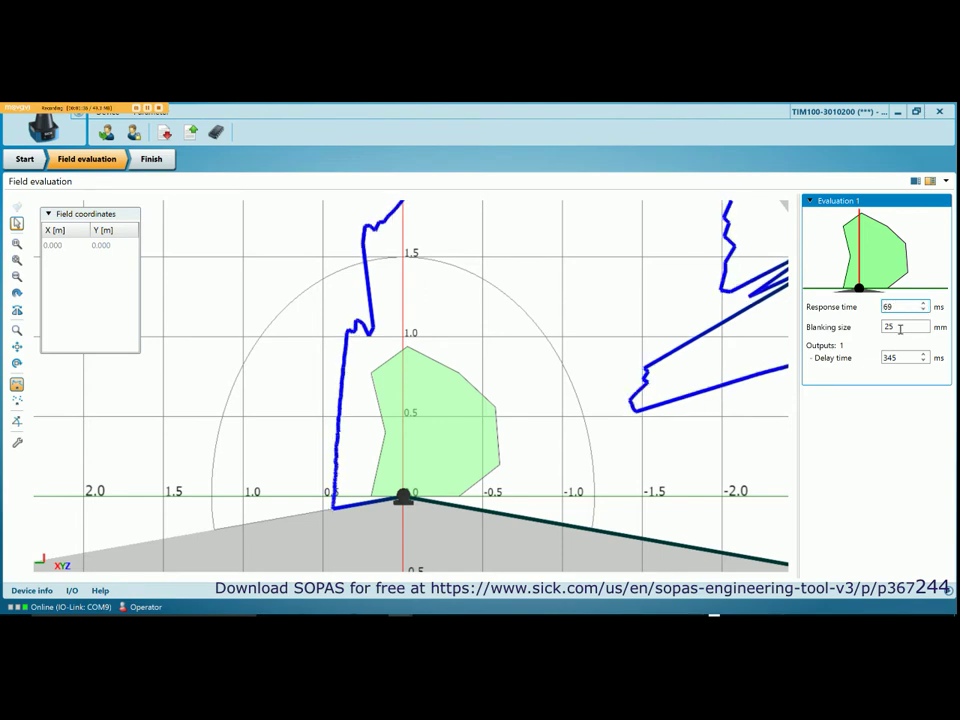